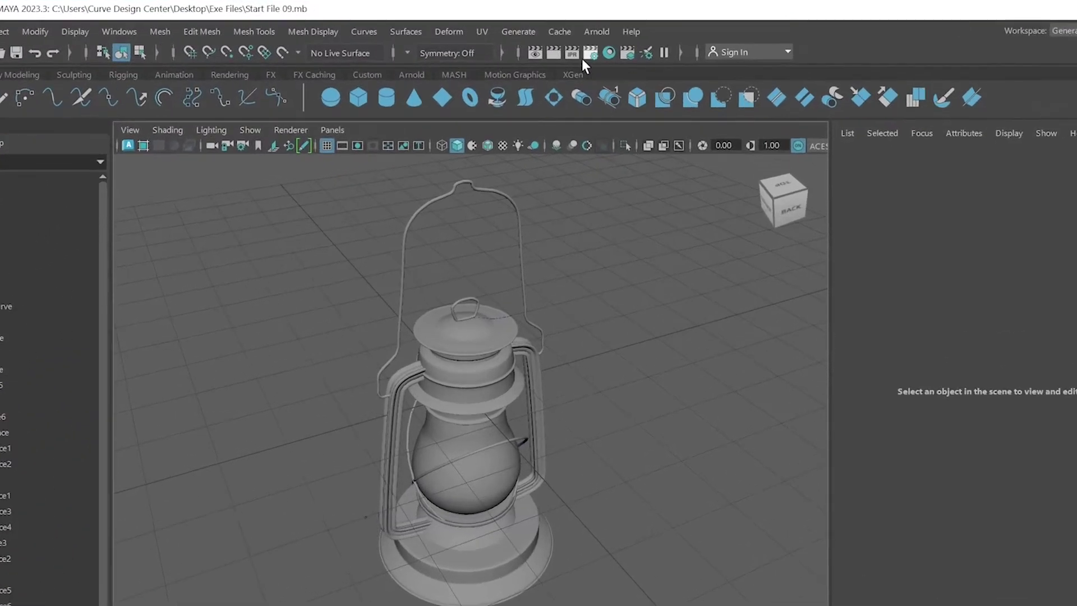
# Step: Confirm masterLayer with Arnold Renderer in Render Settings, then create aiPhysicalSky1 from the Arnold menu
pyautogui.click(589, 53)
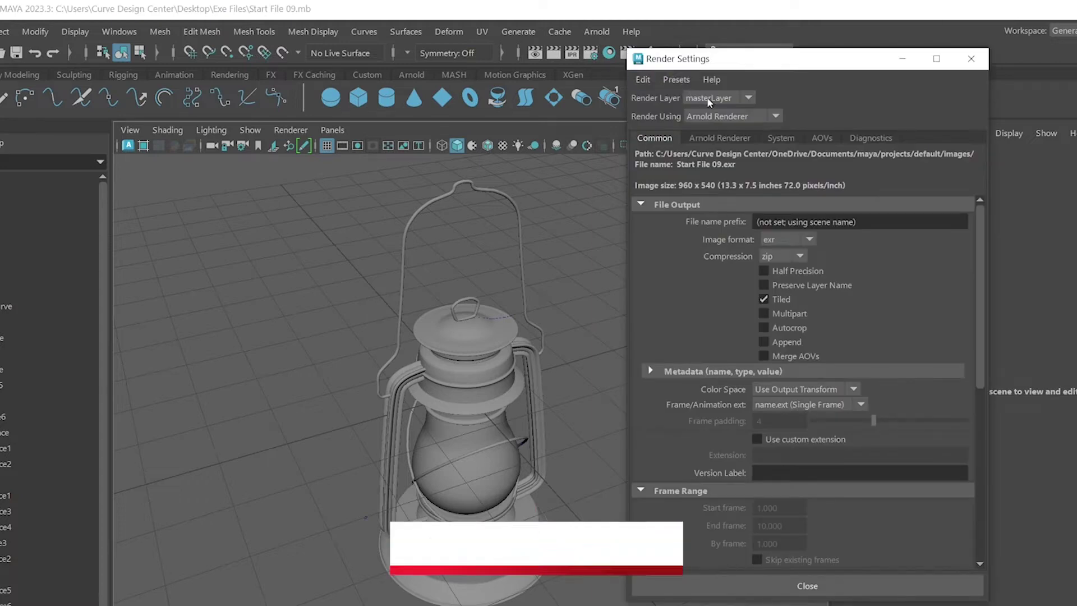
pyautogui.click(729, 98)
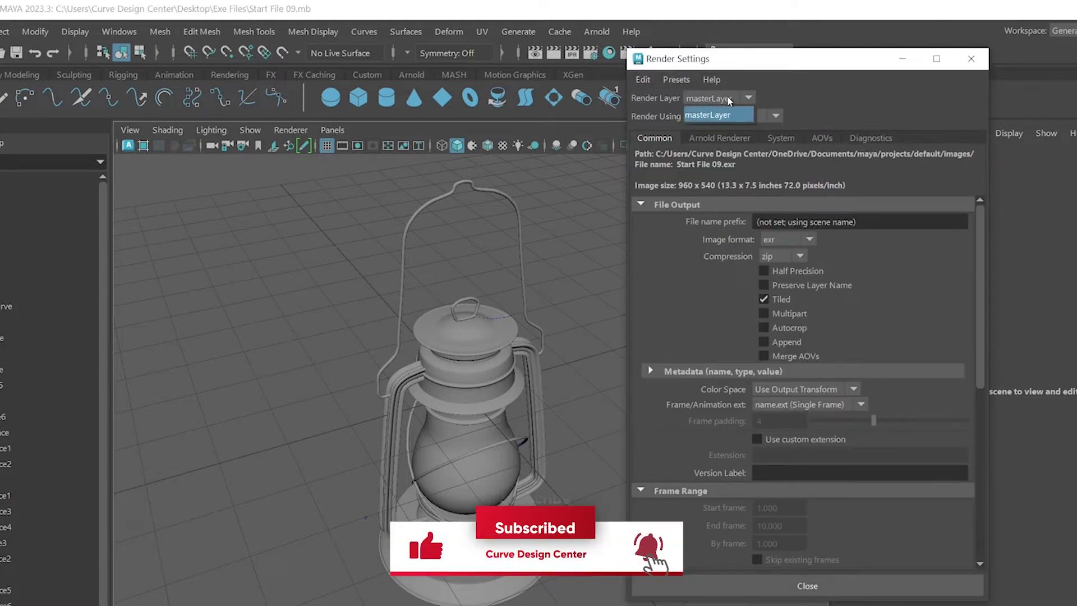
pyautogui.click(729, 98)
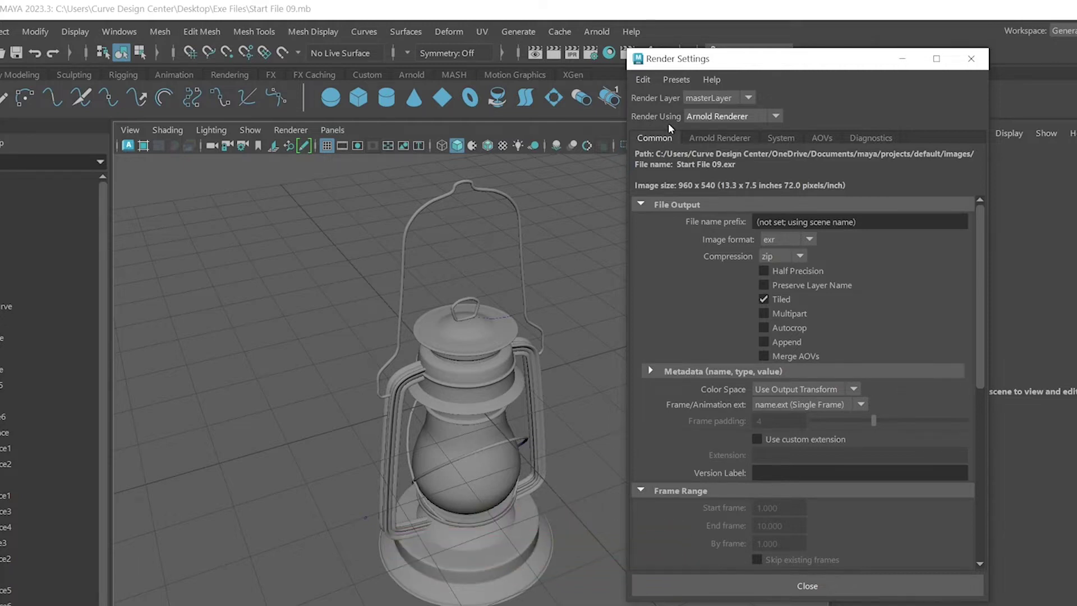
pyautogui.click(710, 118)
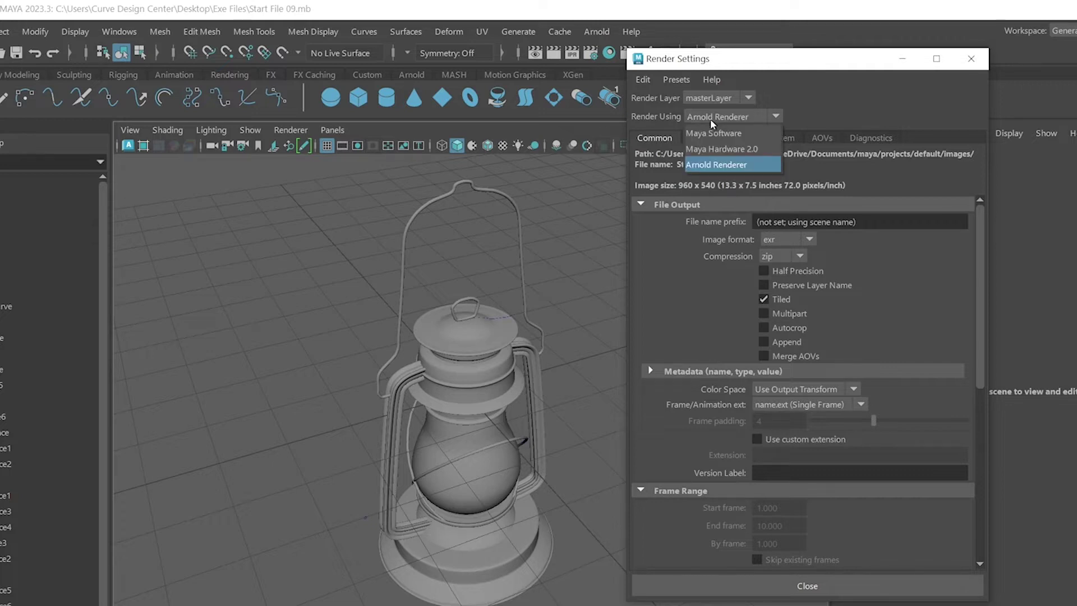
pyautogui.click(710, 118)
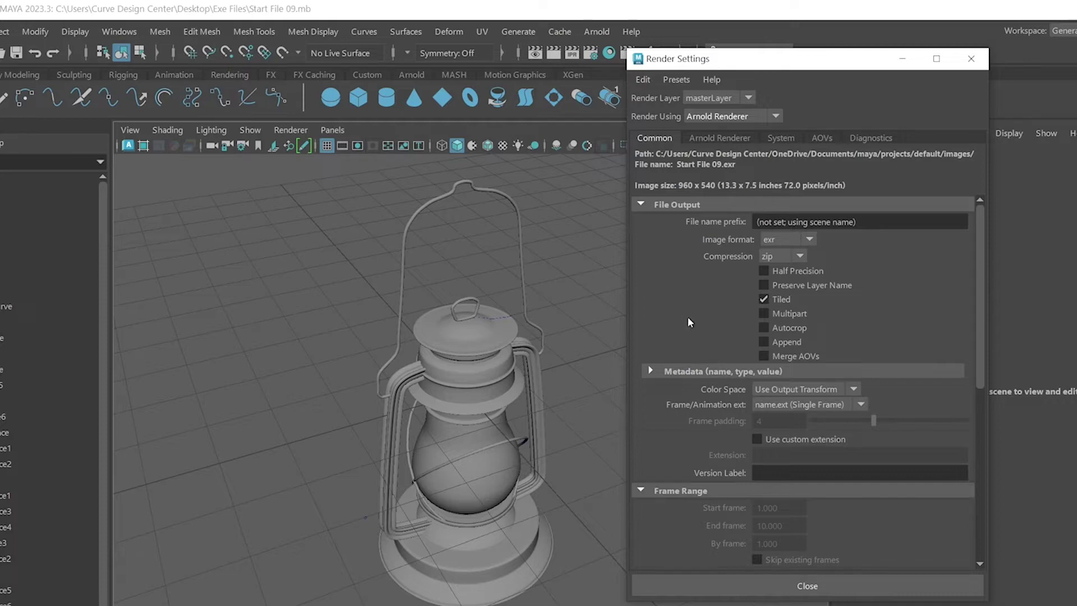
pyautogui.click(971, 58)
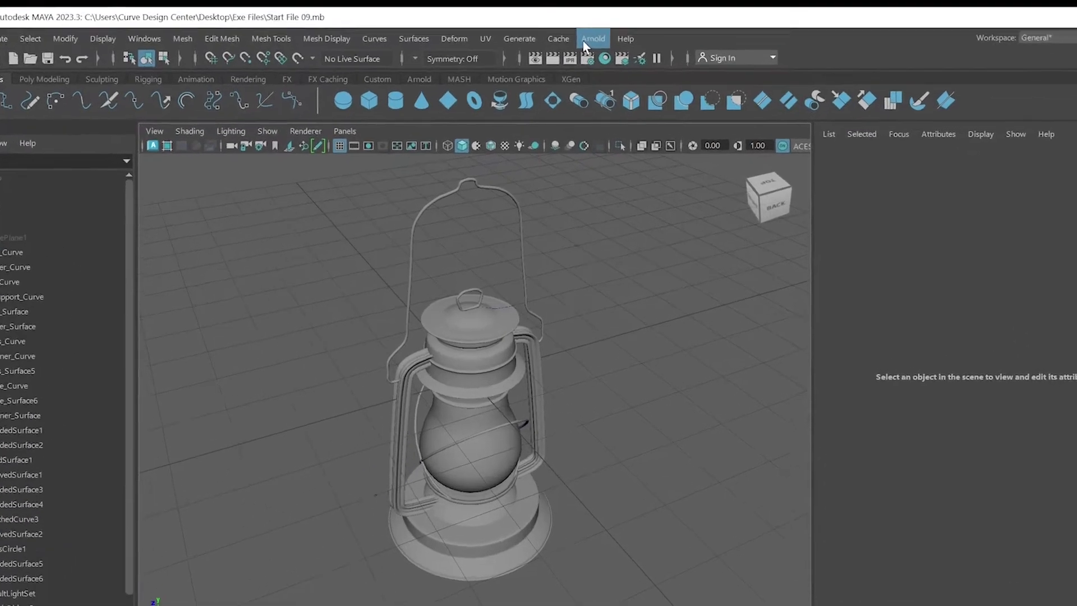
pyautogui.click(581, 30)
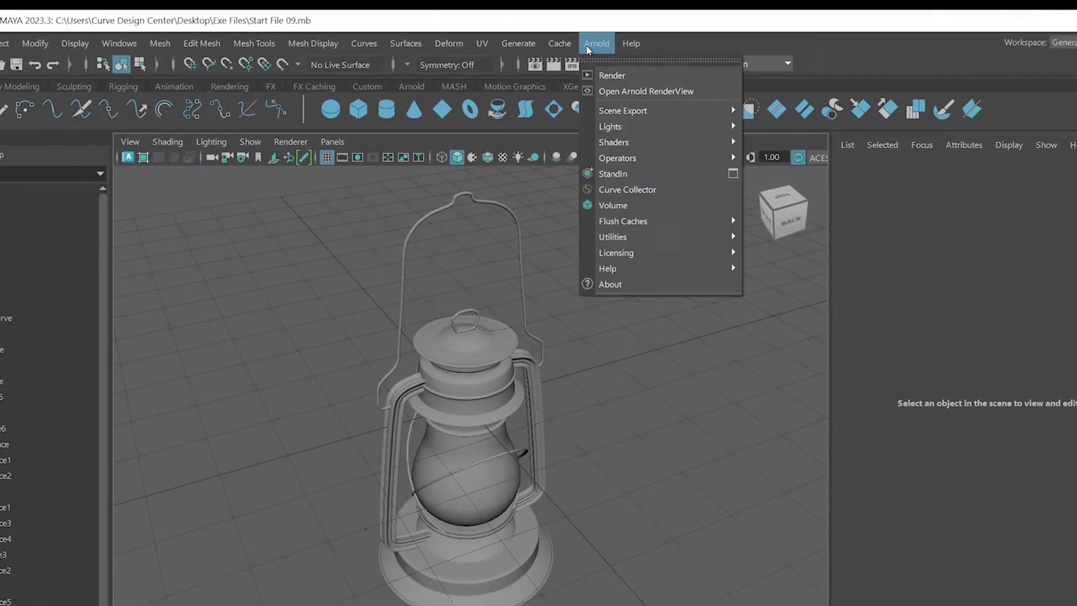
pyautogui.moveTo(610, 126)
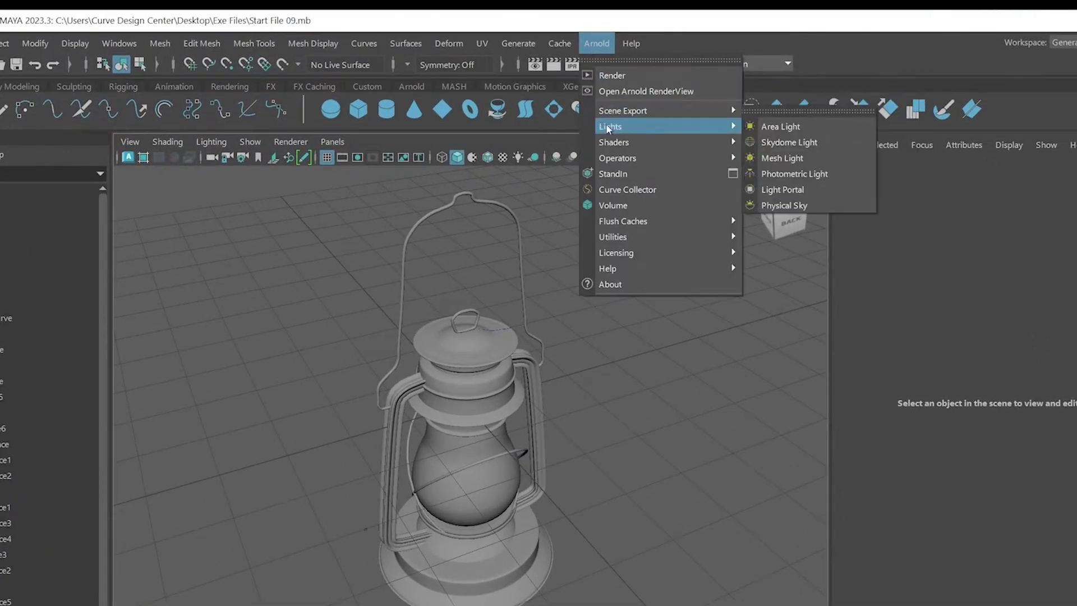
pyautogui.click(786, 206)
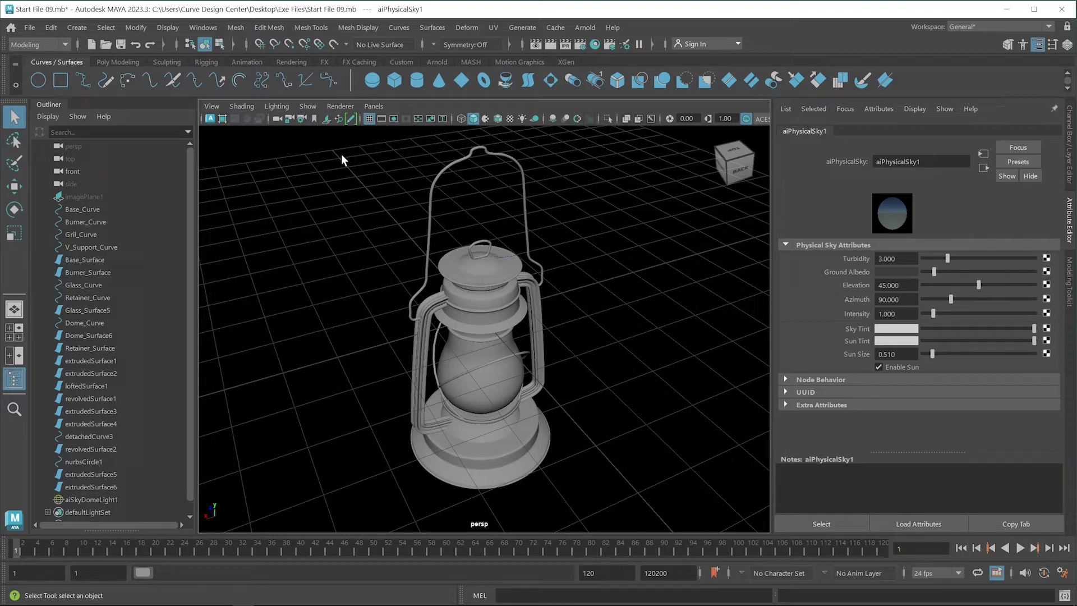
# Step: Marquee-select all lantern pieces and delete their history via Edit > Delete All by Type
pyautogui.moveTo(341, 154)
pyautogui.mouseDown()
pyautogui.moveTo(537, 464)
pyautogui.moveTo(576, 504)
pyautogui.mouseUp()
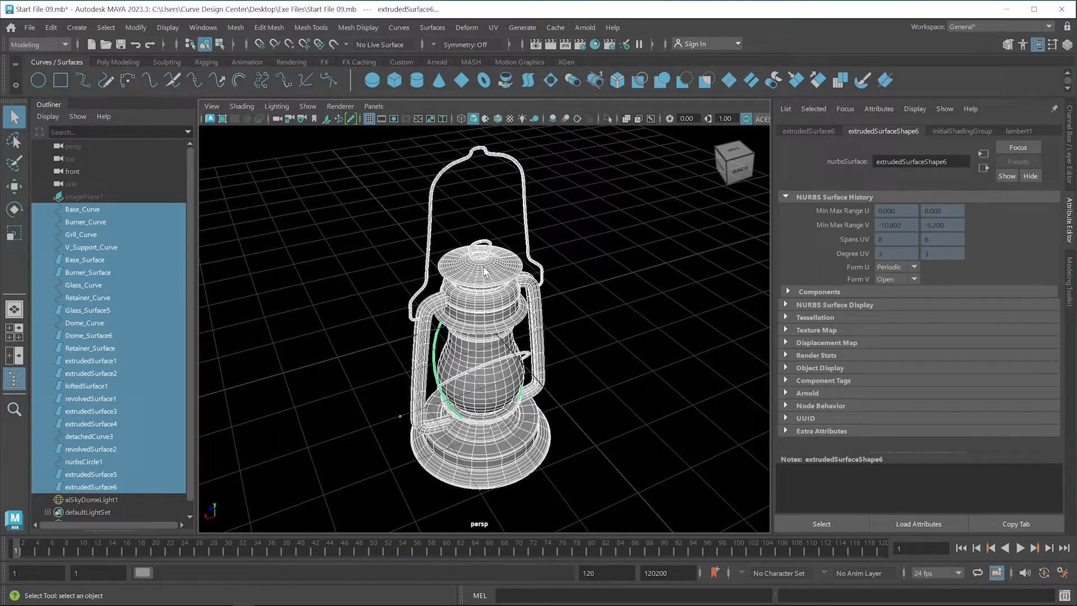
pyautogui.click(52, 28)
pyautogui.moveTo(90, 192)
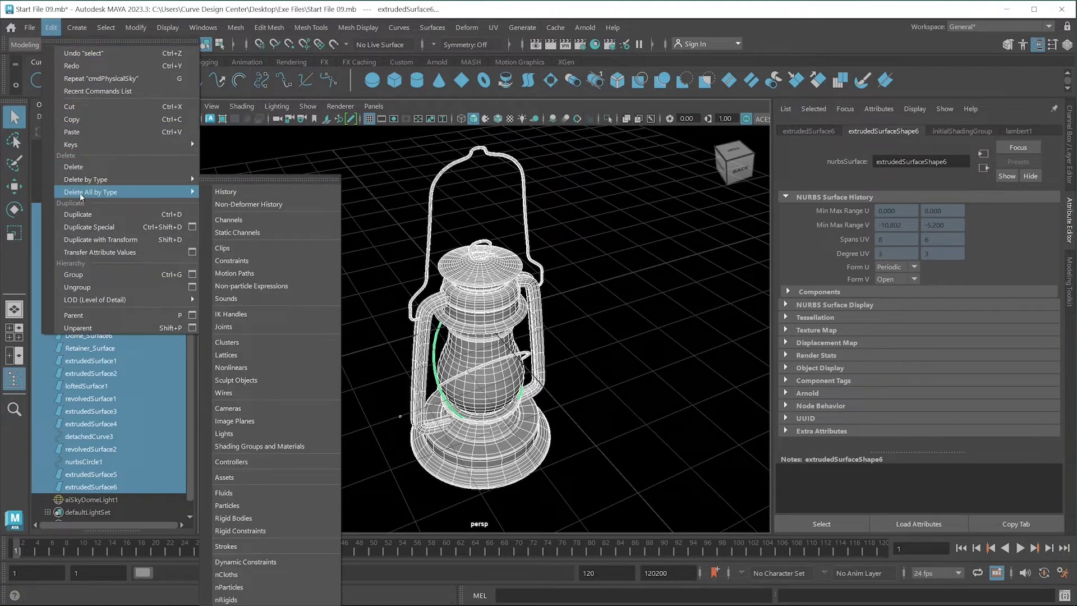
pyautogui.click(234, 193)
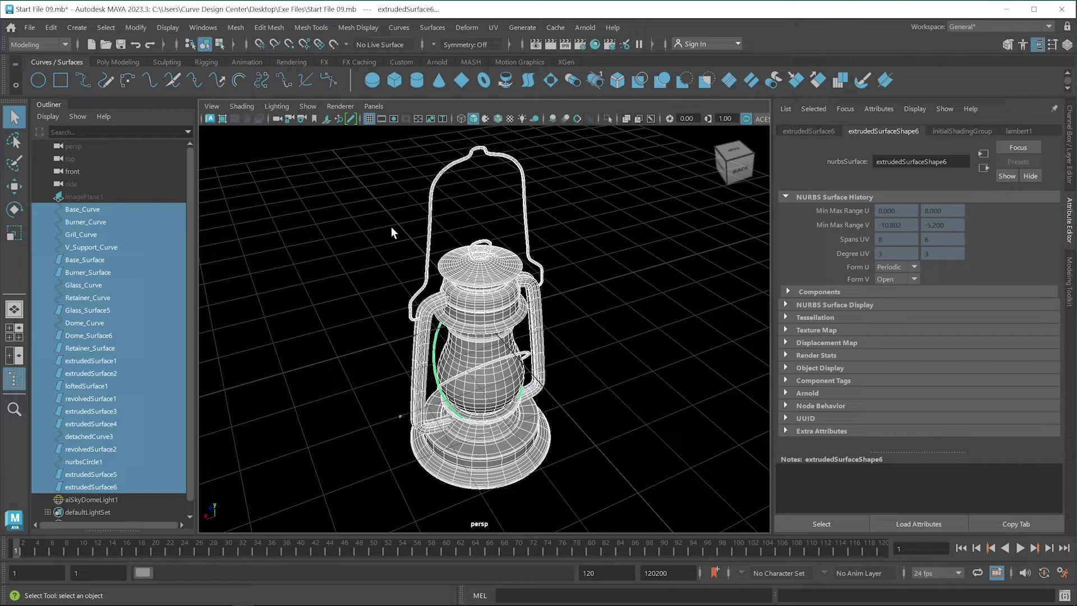
# Step: Assign a new Arnold aiCarPaint material to the selected lantern pieces
pyautogui.rightClick(474, 256)
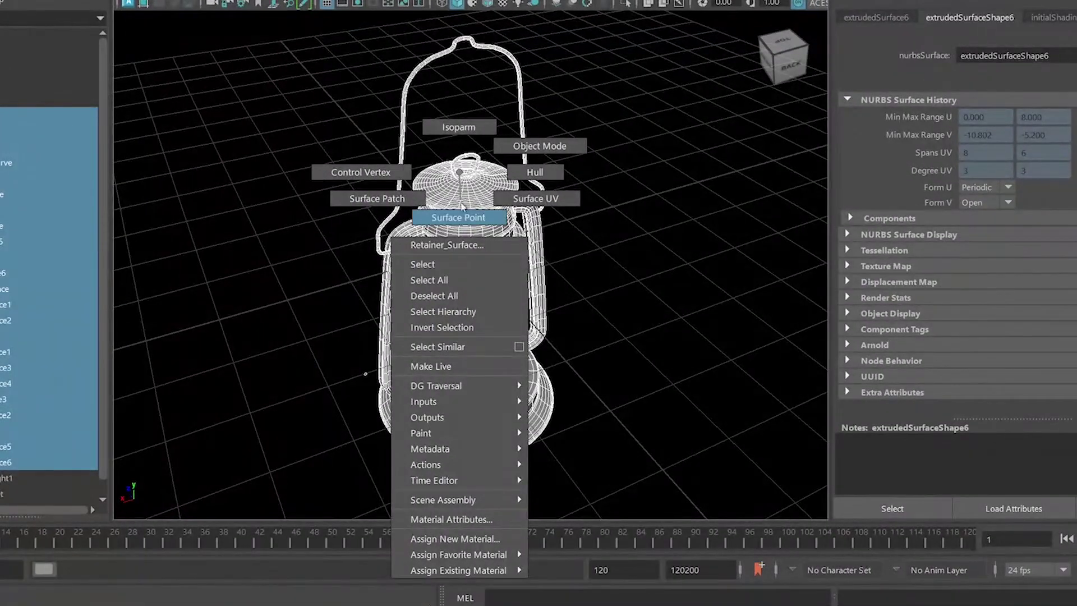
pyautogui.moveTo(443, 499)
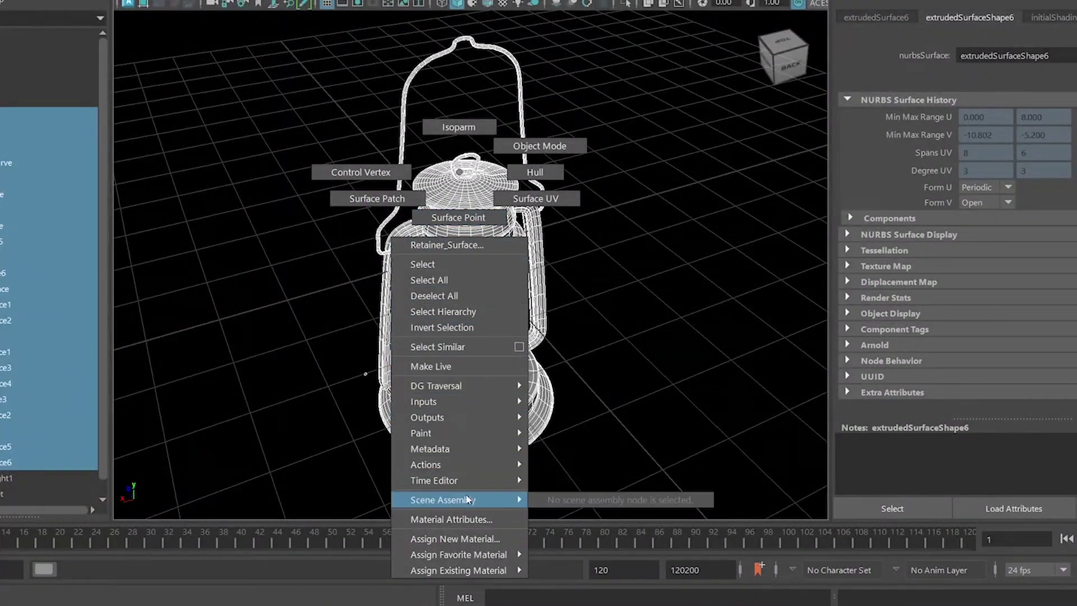
pyautogui.click(464, 539)
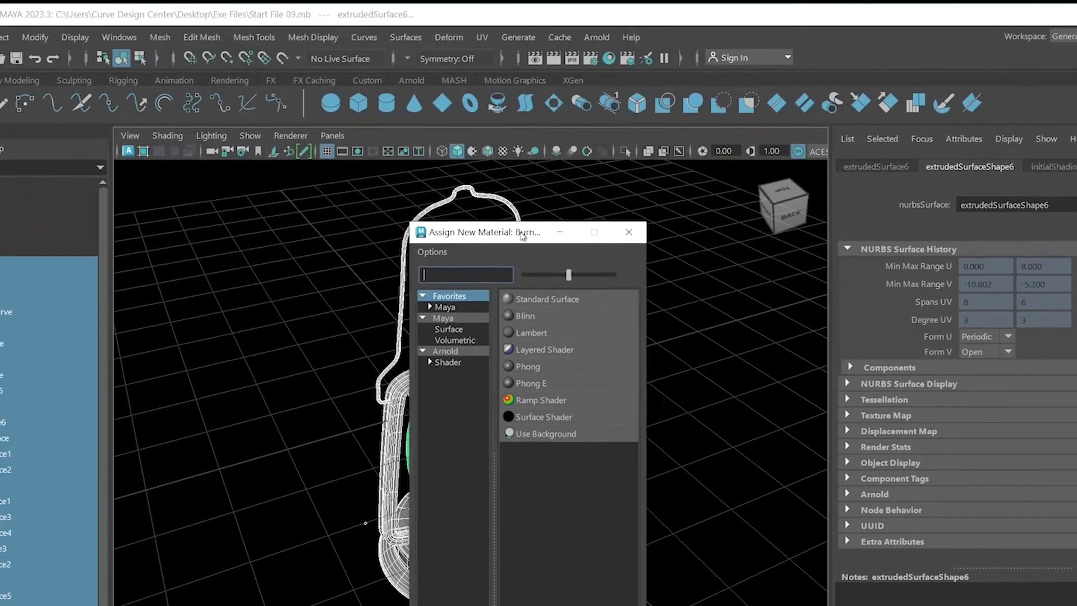
pyautogui.moveTo(426, 120); pyautogui.dragTo(696, 114)
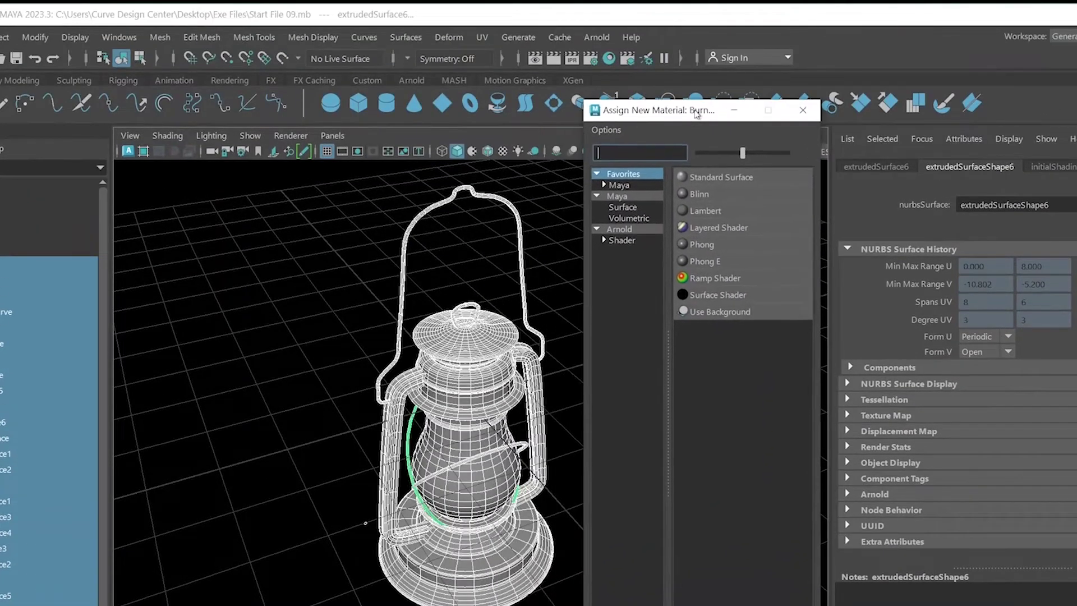
pyautogui.click(624, 241)
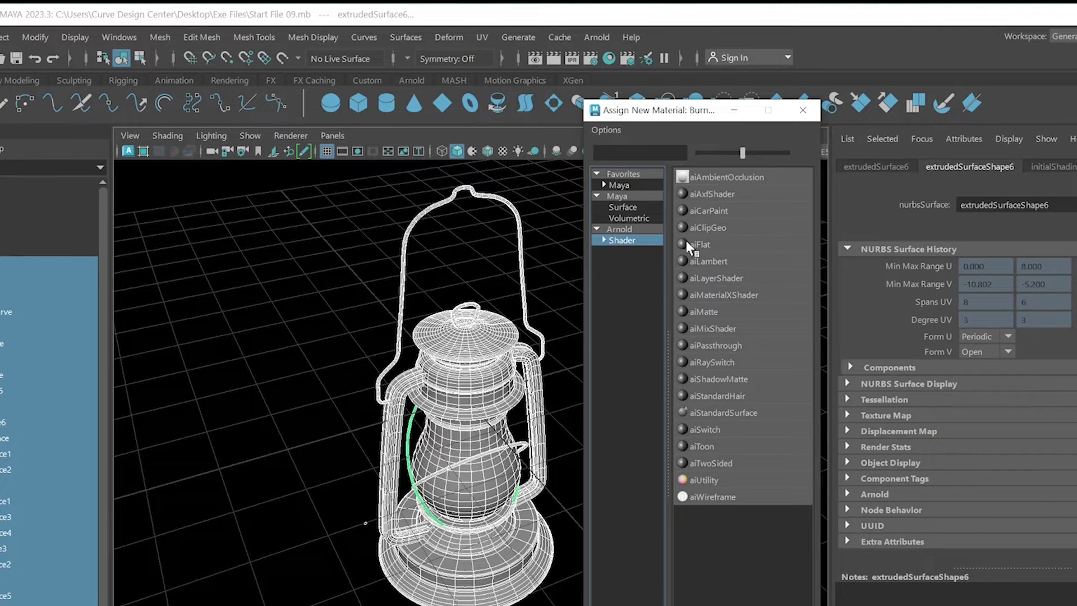
pyautogui.click(709, 212)
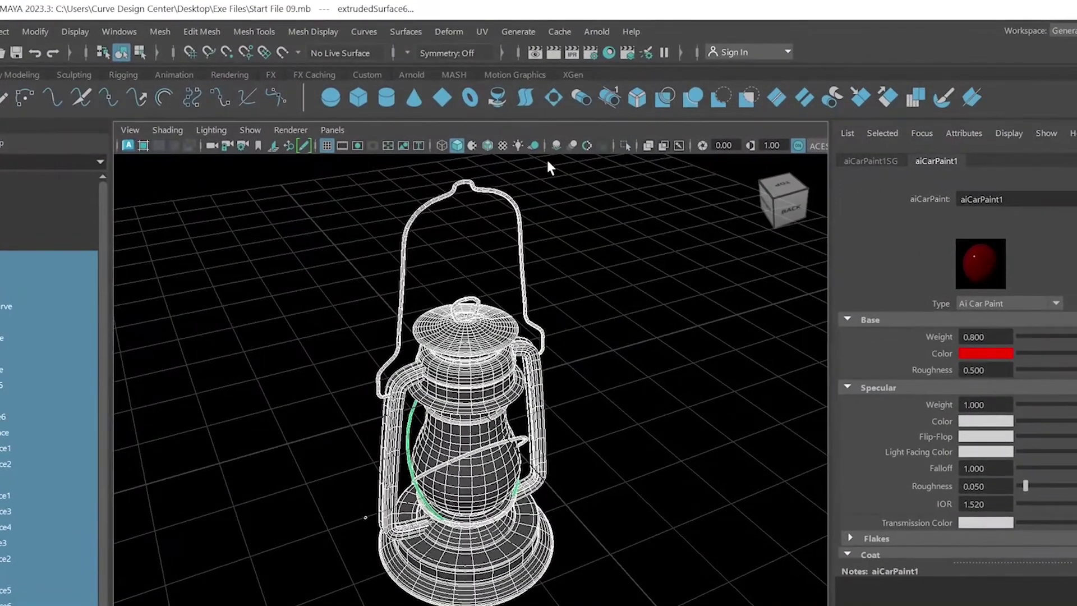
# Step: Render the lantern in Arnold RenderView and move the window aside to reveal the viewport
pyautogui.click(533, 53)
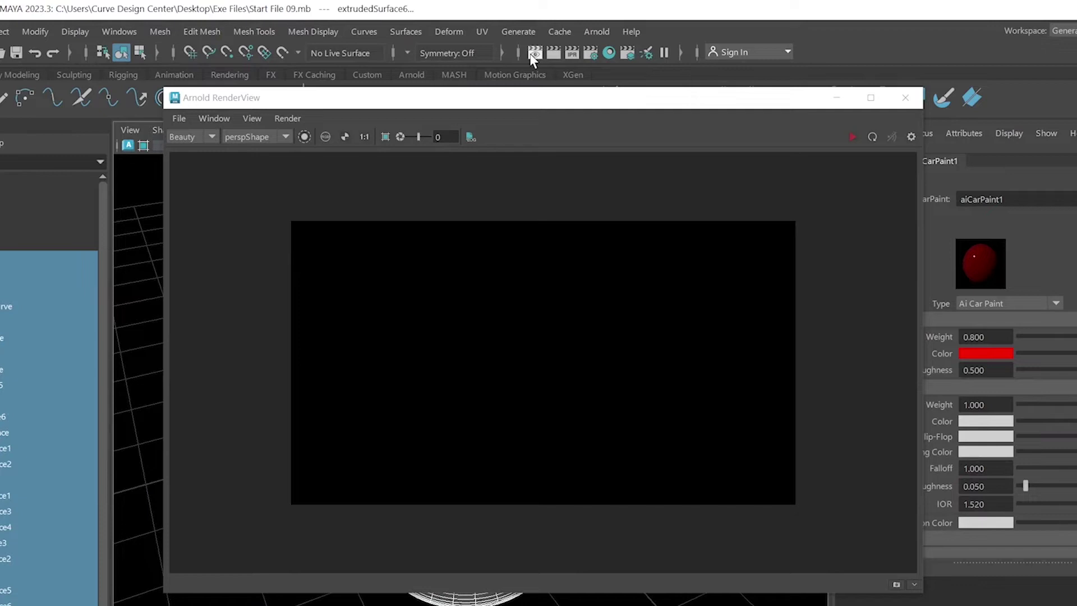
pyautogui.click(851, 137)
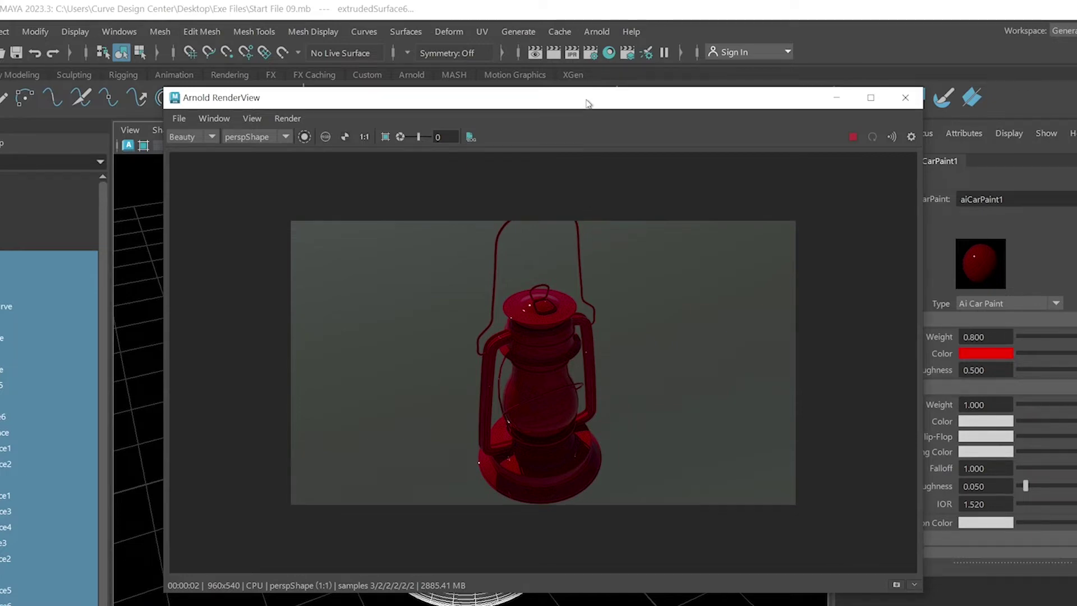
pyautogui.moveTo(588, 103)
pyautogui.mouseDown()
pyautogui.moveTo(131, 132)
pyautogui.moveTo(369, 388)
pyautogui.mouseUp()
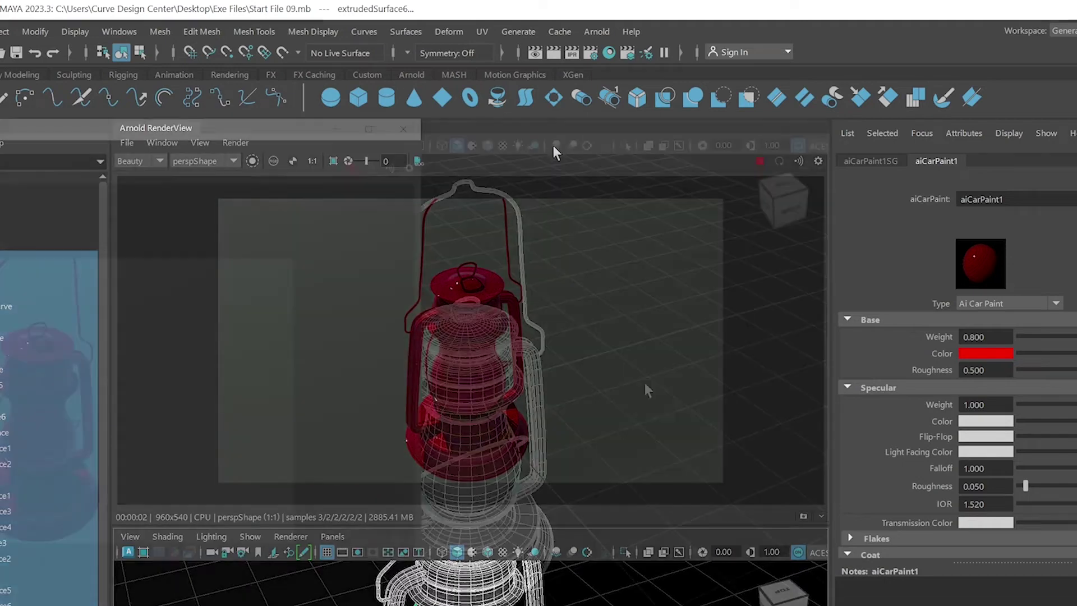
pyautogui.moveTo(553, 149); pyautogui.dragTo(143, 157)
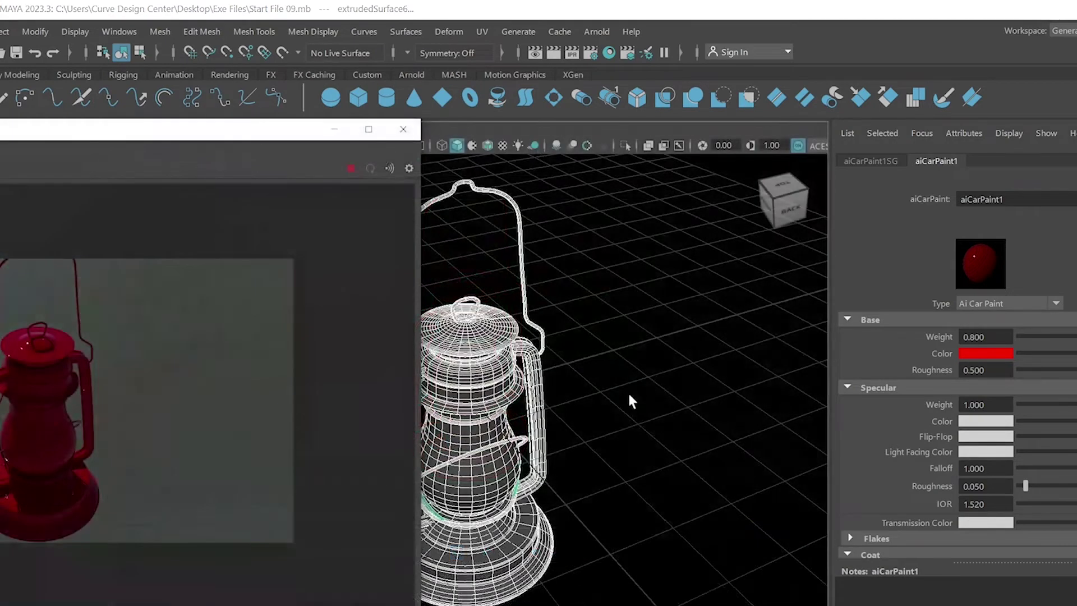
# Step: Select the glass globe and assign it a new Arnold aiStandardSurface material
pyautogui.click(476, 481)
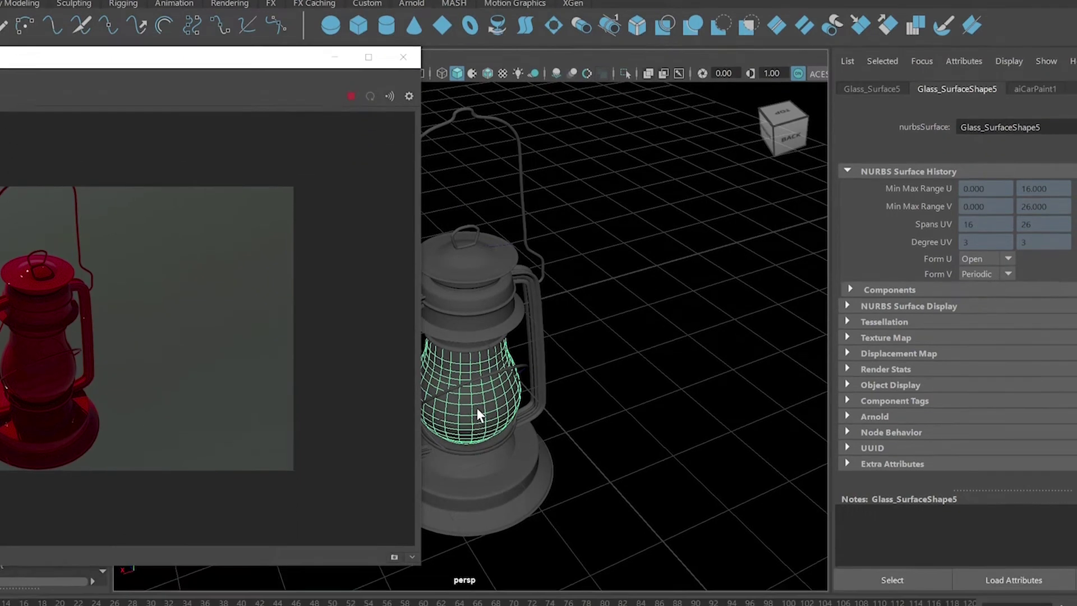
pyautogui.rightClick(476, 481)
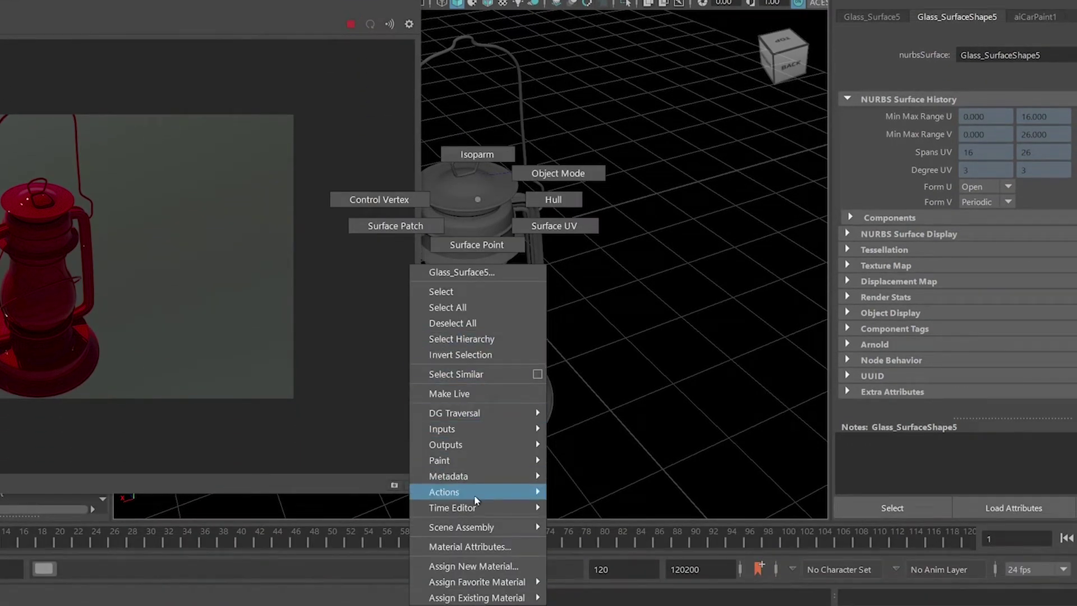
pyautogui.click(473, 568)
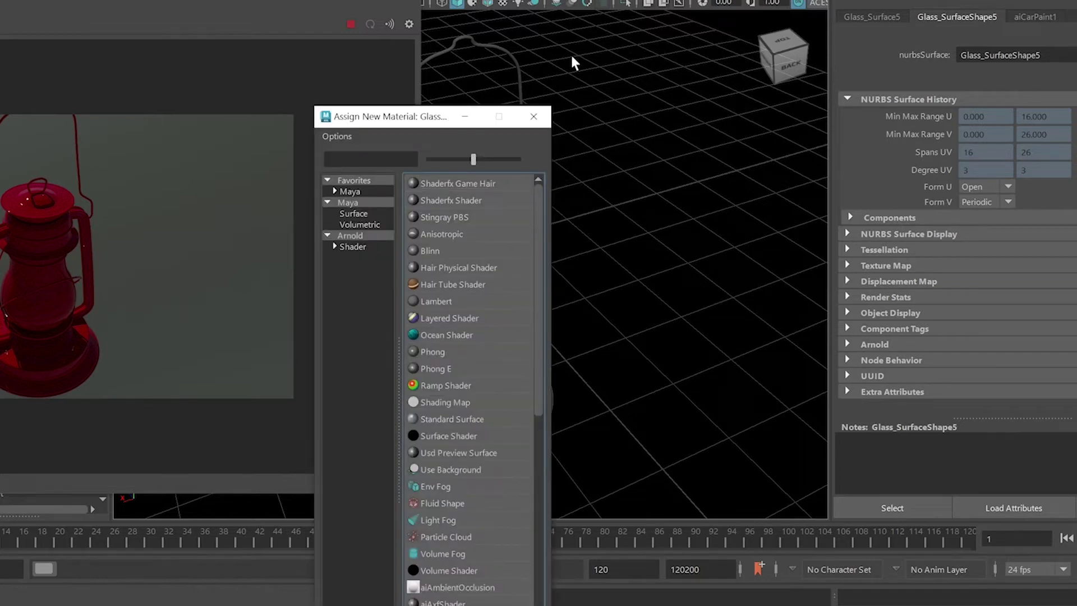
pyautogui.moveTo(407, 122); pyautogui.dragTo(495, 91)
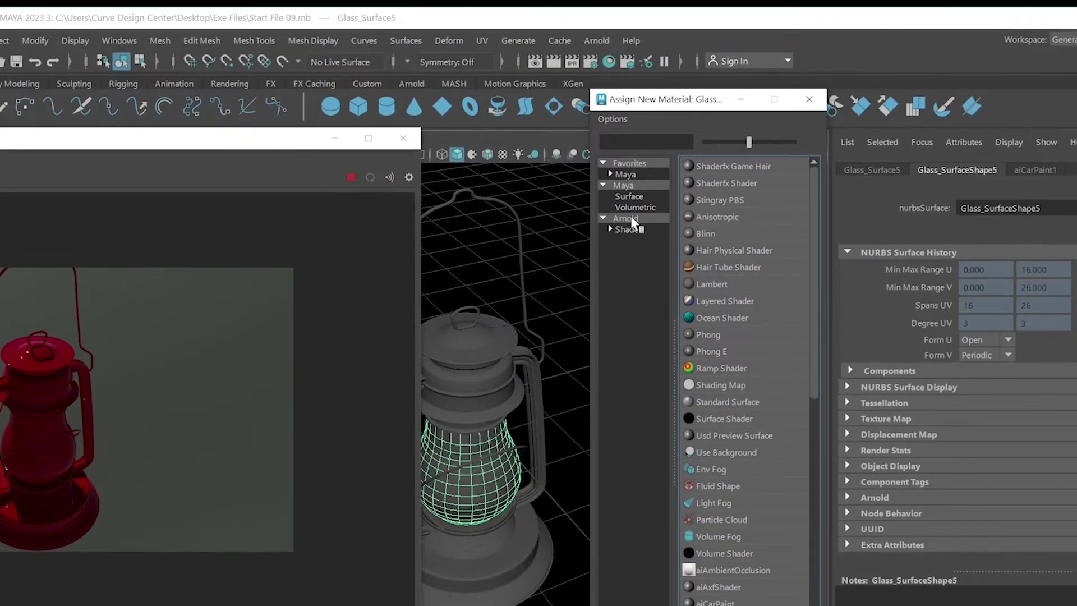
pyautogui.click(626, 229)
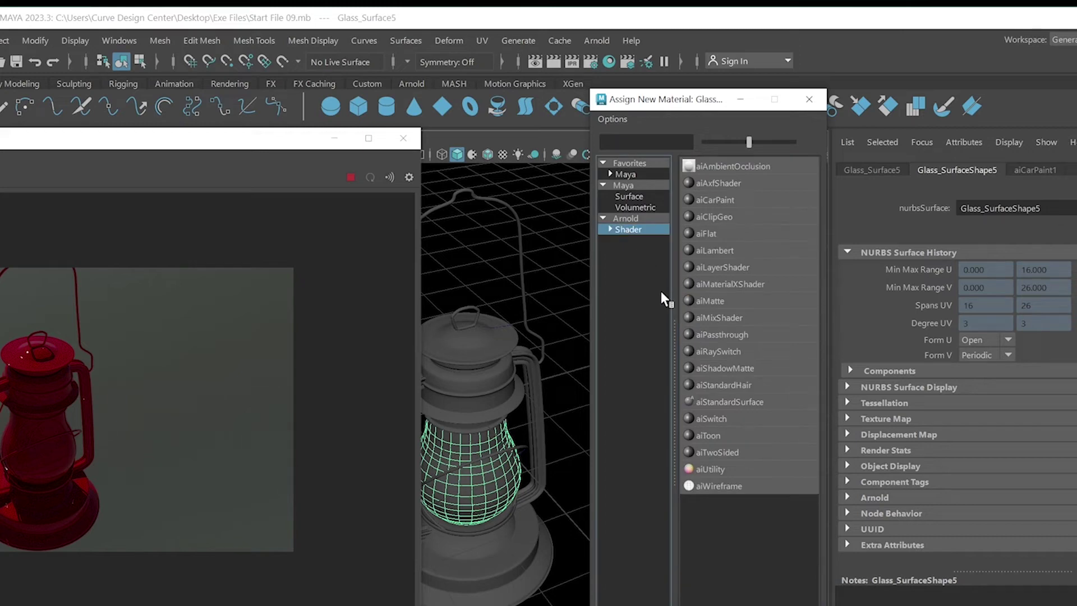
pyautogui.click(714, 405)
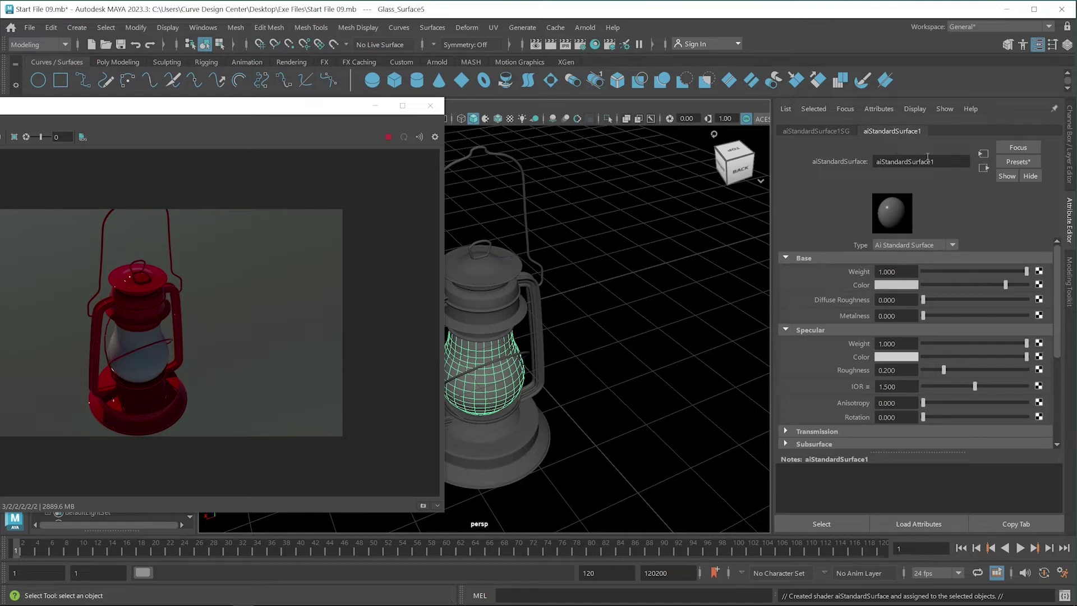
# Step: Replace aiStandardSurface1's settings with the Glass preset, then select the lantern base
pyautogui.click(1017, 161)
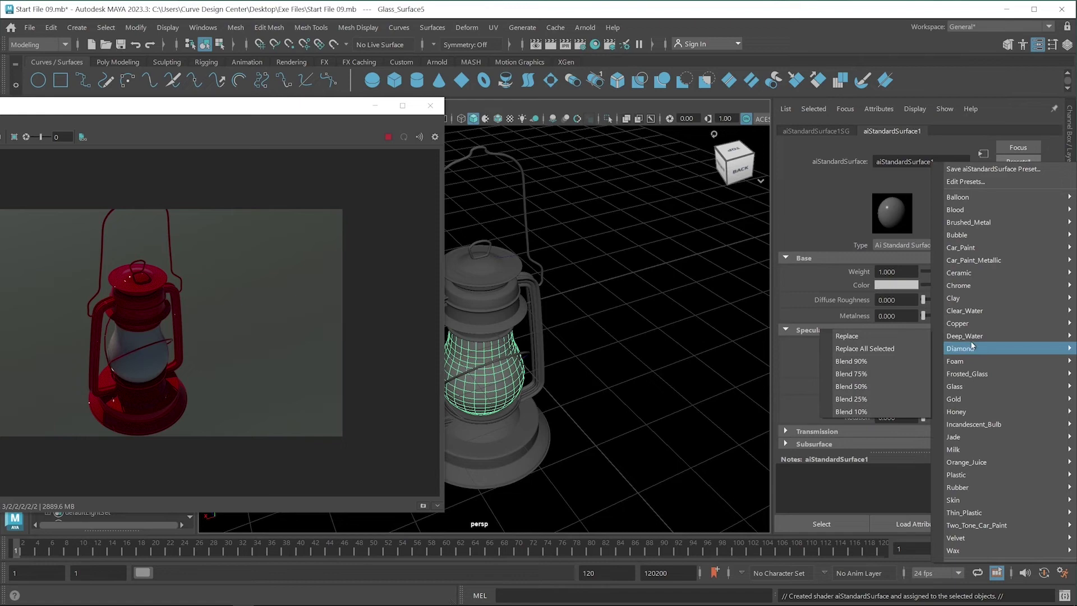
pyautogui.moveTo(1001, 387)
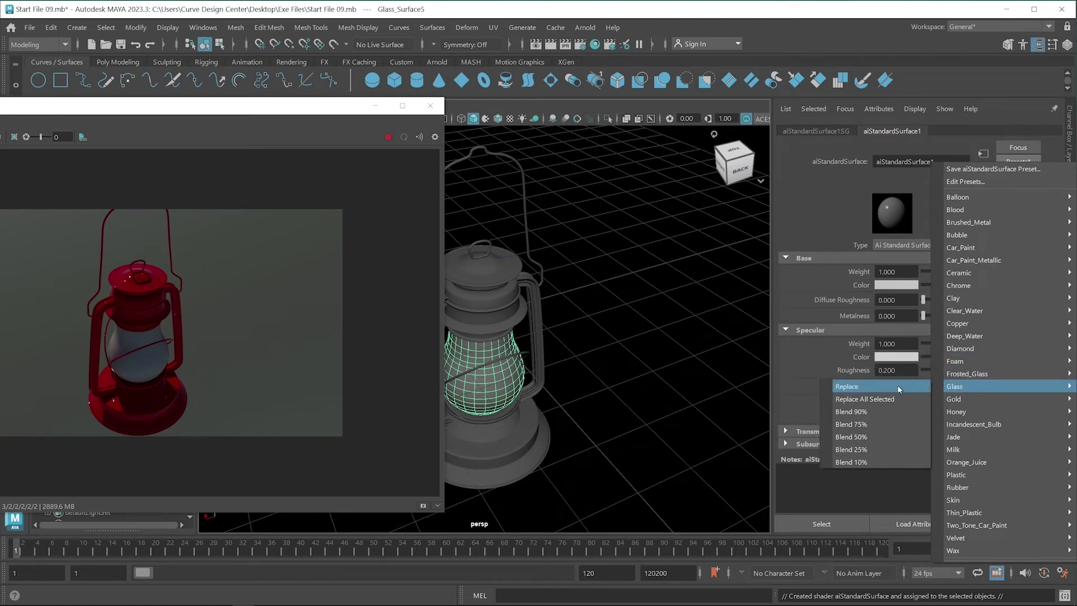
pyautogui.click(898, 385)
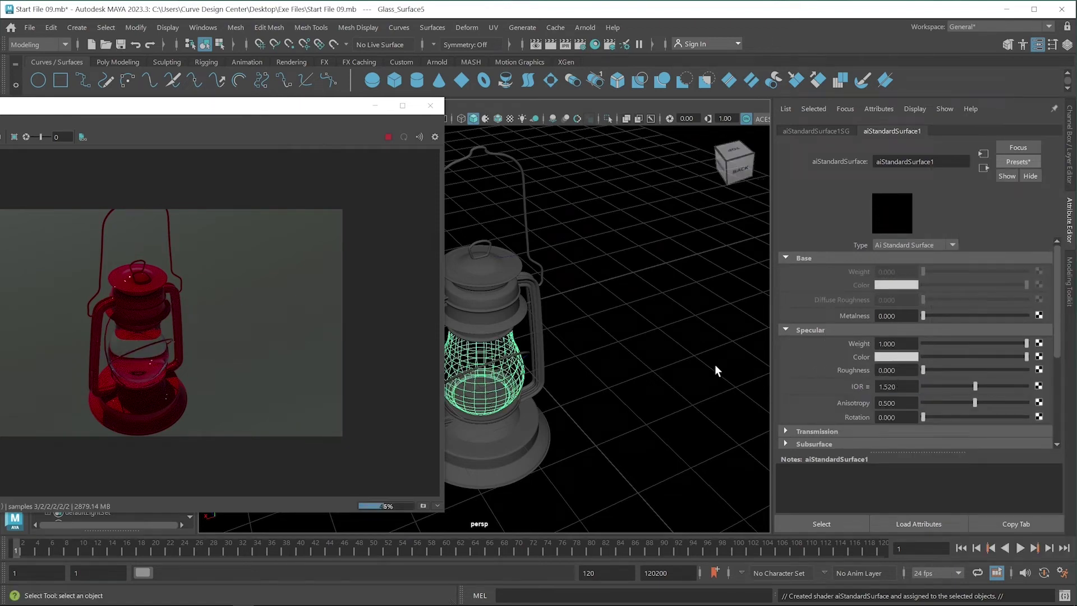
pyautogui.click(515, 435)
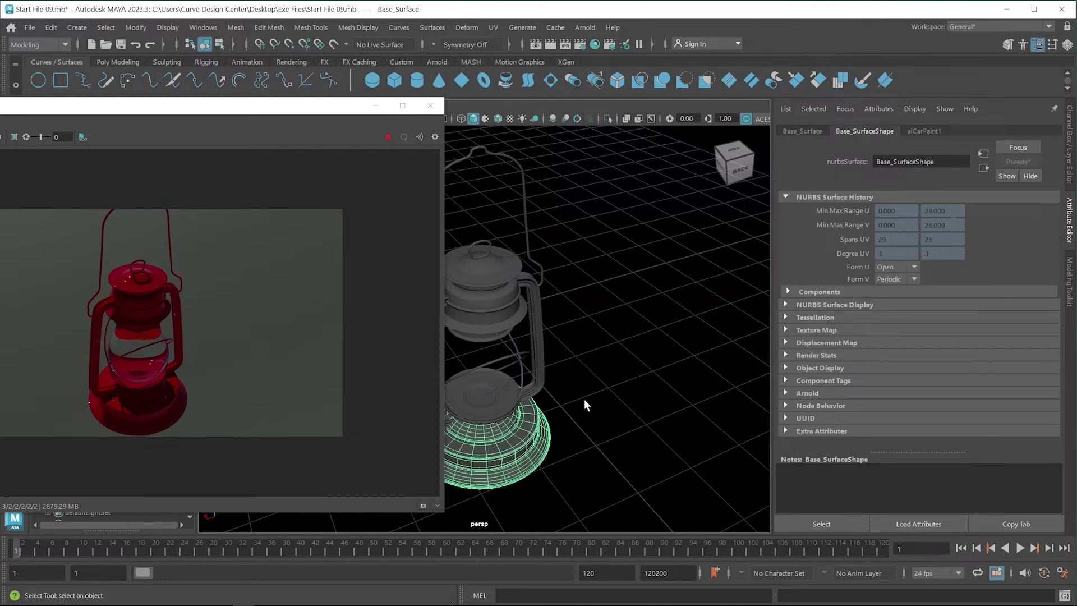
# Step: Replace aiCarPaint1's settings with the Metallic-blue_flakes preset
pyautogui.click(920, 133)
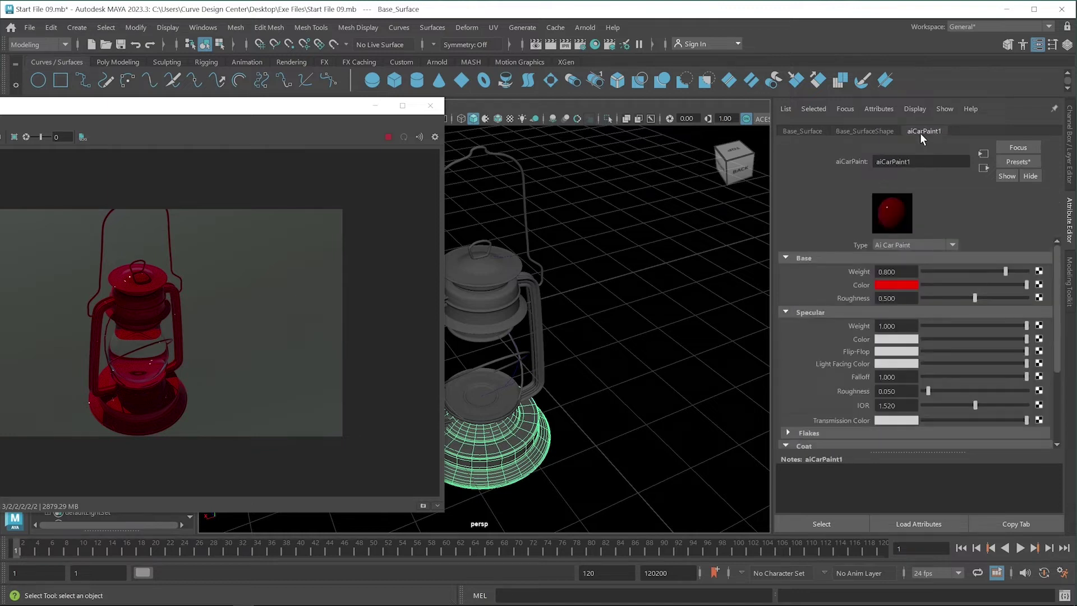
pyautogui.click(1017, 158)
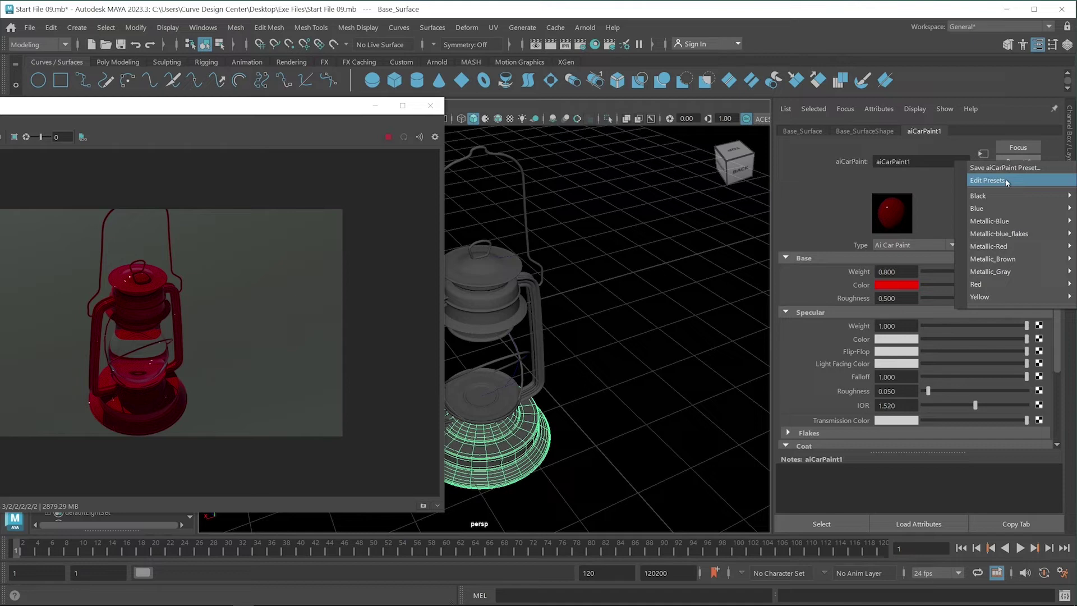
pyautogui.moveTo(999, 233)
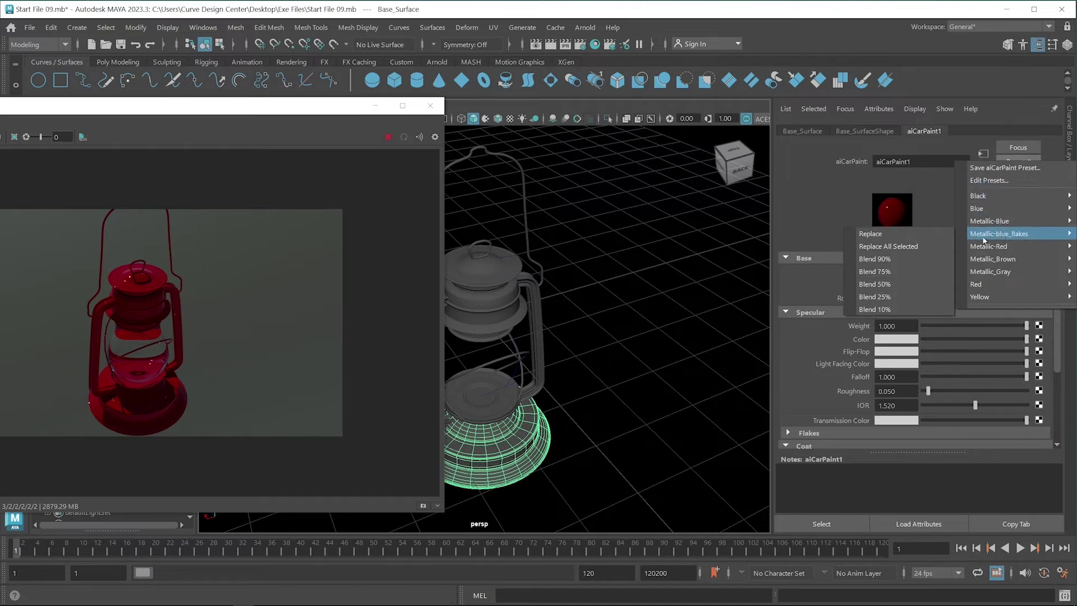
pyautogui.click(938, 241)
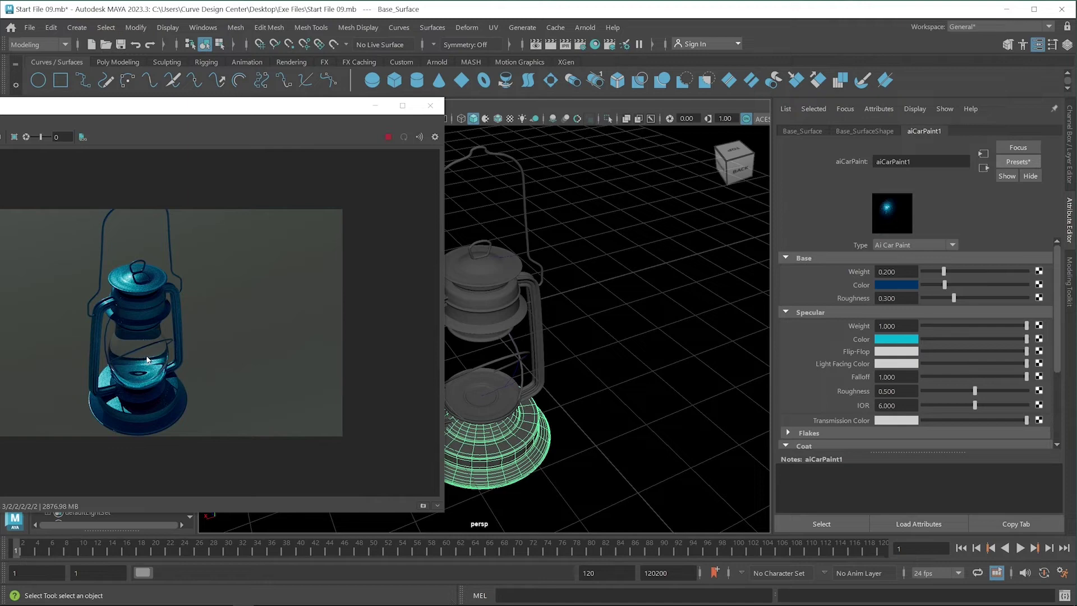
# Step: Select the glass globe and drag aiStandardSurface1's Specular IOR slider to 0.836
pyautogui.click(496, 380)
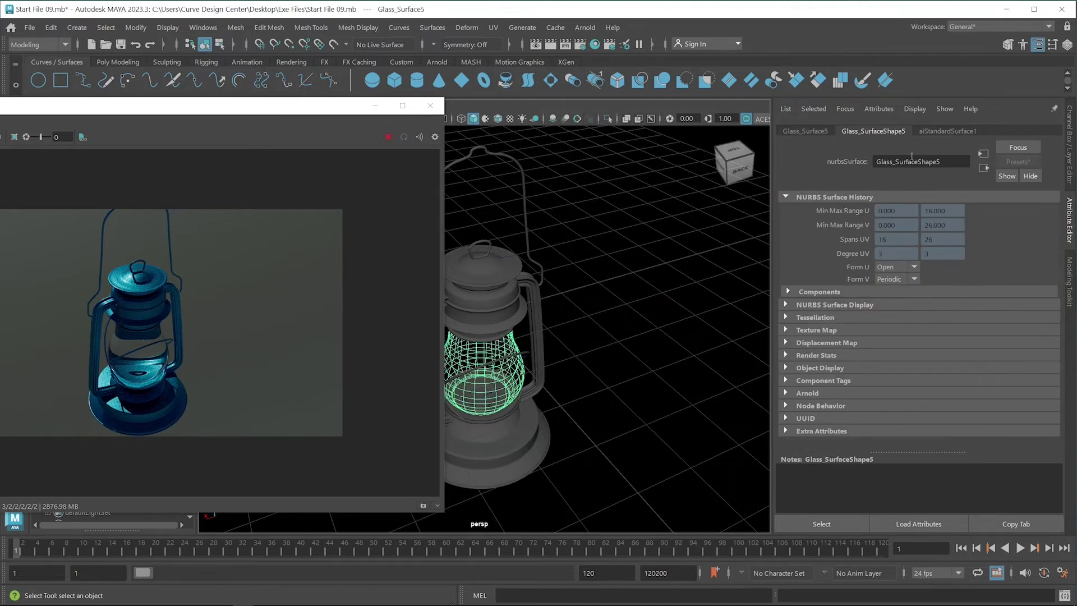
pyautogui.click(951, 132)
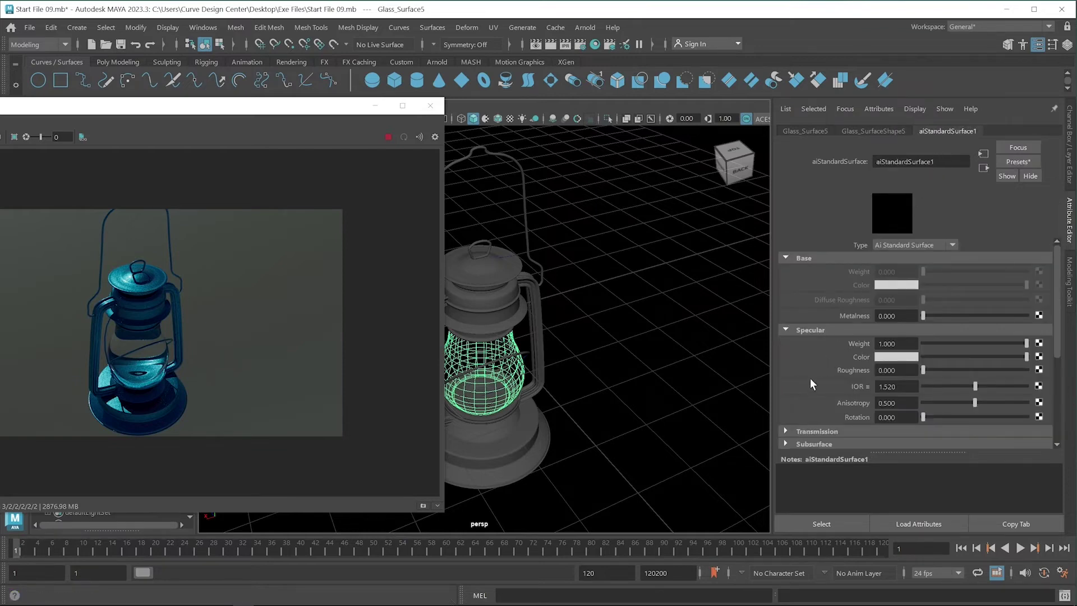
pyautogui.scroll(-1, 810, 384)
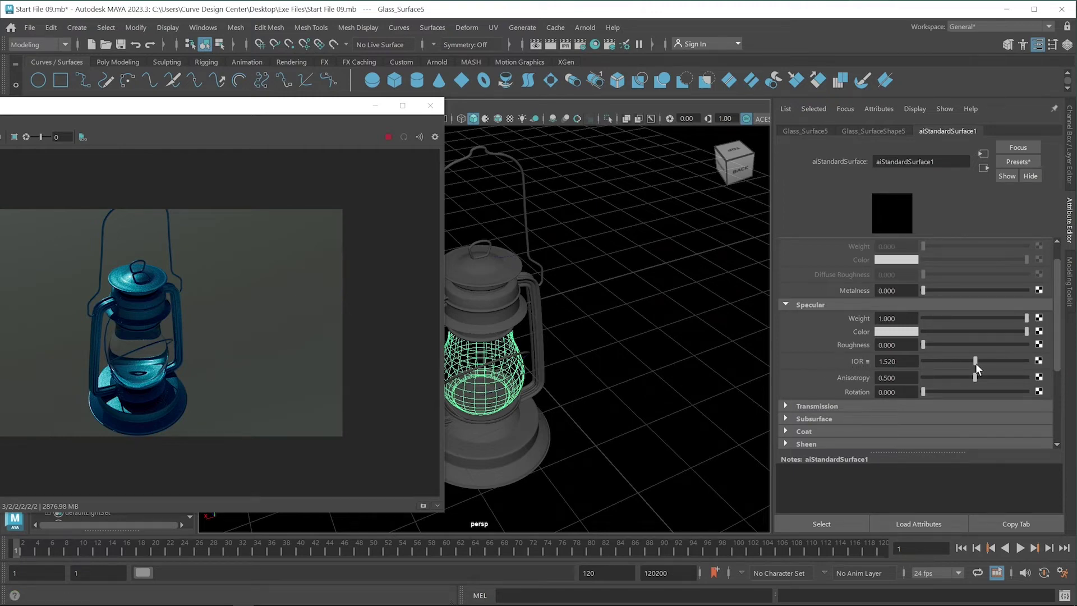
pyautogui.moveTo(976, 361); pyautogui.dragTo(952, 364)
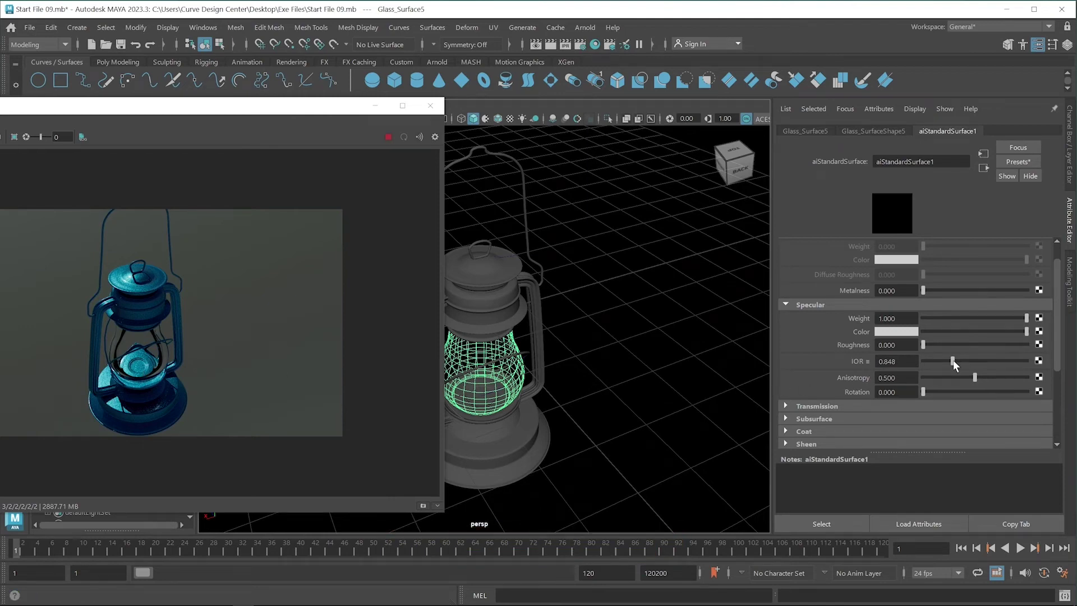
pyautogui.moveTo(953, 364); pyautogui.dragTo(948, 364)
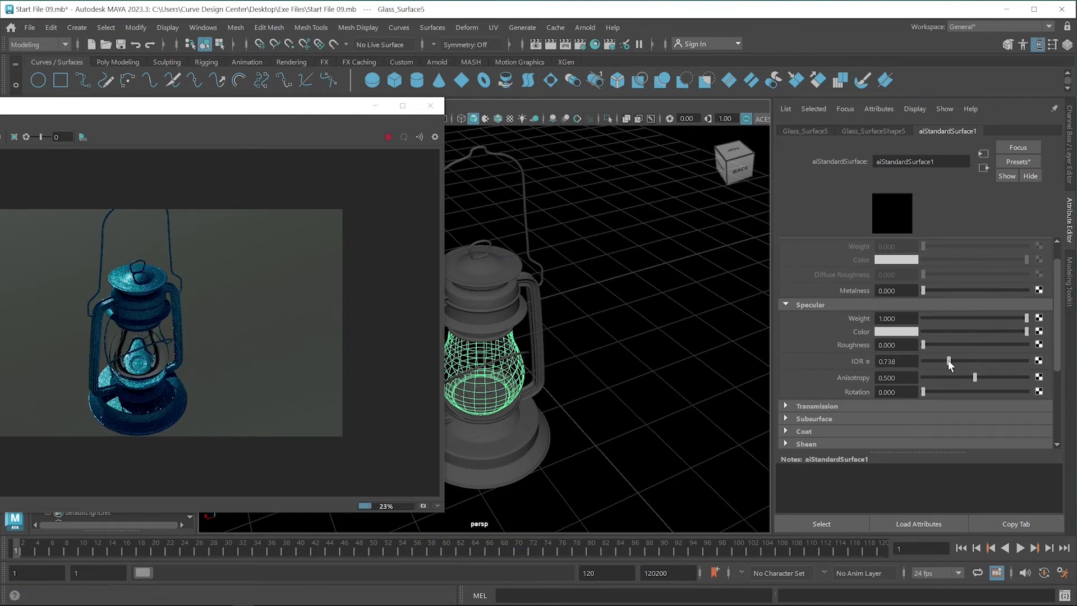
pyautogui.moveTo(949, 363); pyautogui.dragTo(952, 367)
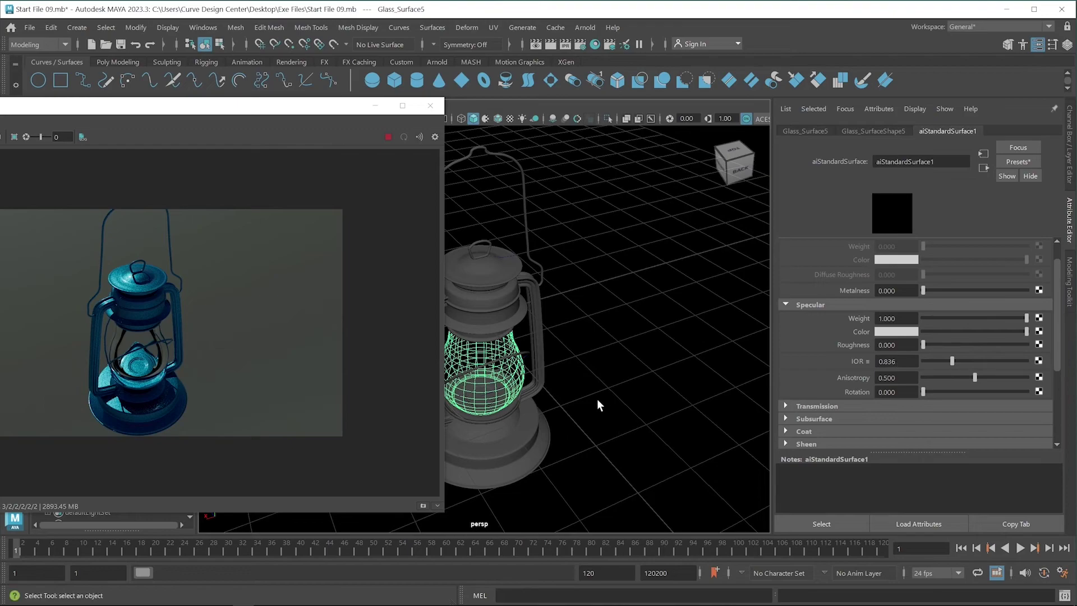
# Step: Orbit the perspective camera until the lantern is seen straight on from the front
pyautogui.keyDown('alt'); pyautogui.moveTo(592, 399); pyautogui.dragTo(557, 387); pyautogui.keyUp('alt')
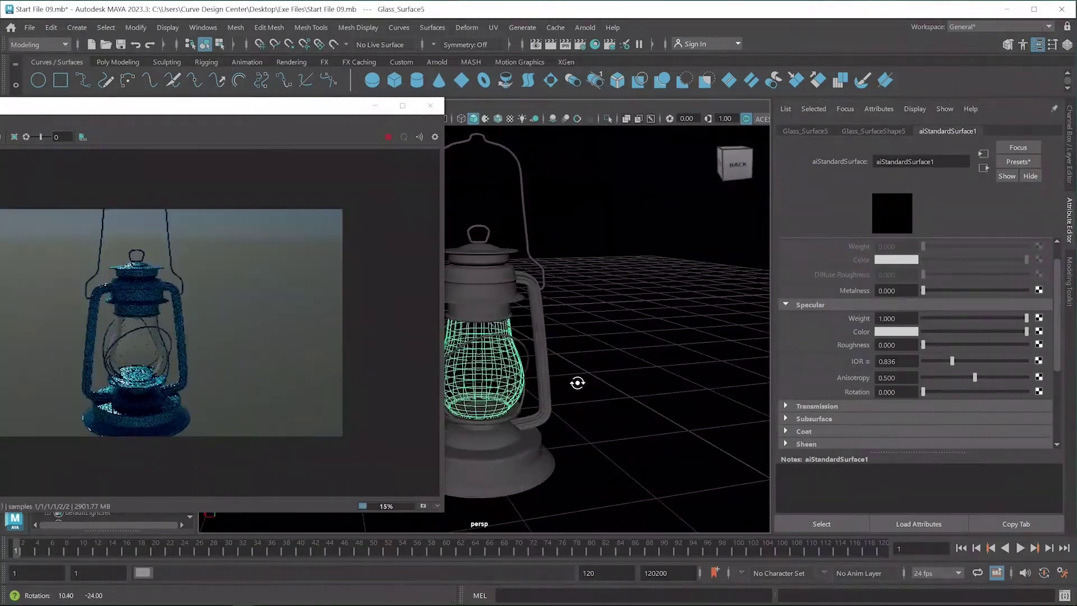
pyautogui.moveTo(556, 388)
pyautogui.keyDown('alt'); pyautogui.mouseDown()
pyautogui.moveTo(586, 397)
pyautogui.moveTo(685, 377)
pyautogui.moveTo(629, 394)
pyautogui.moveTo(625, 414)
pyautogui.mouseUp(); pyautogui.keyUp('alt')
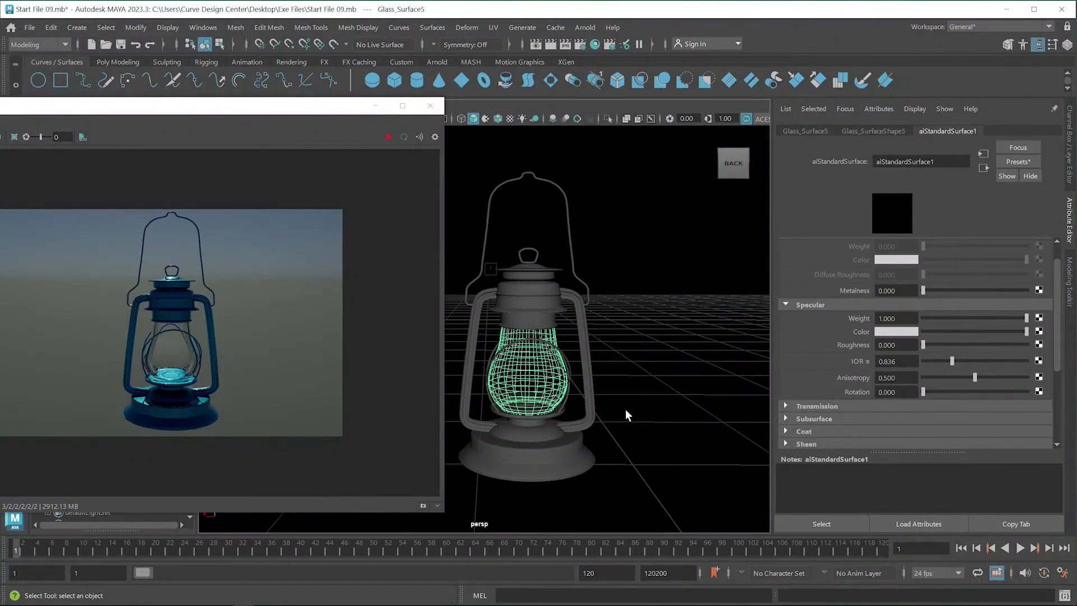